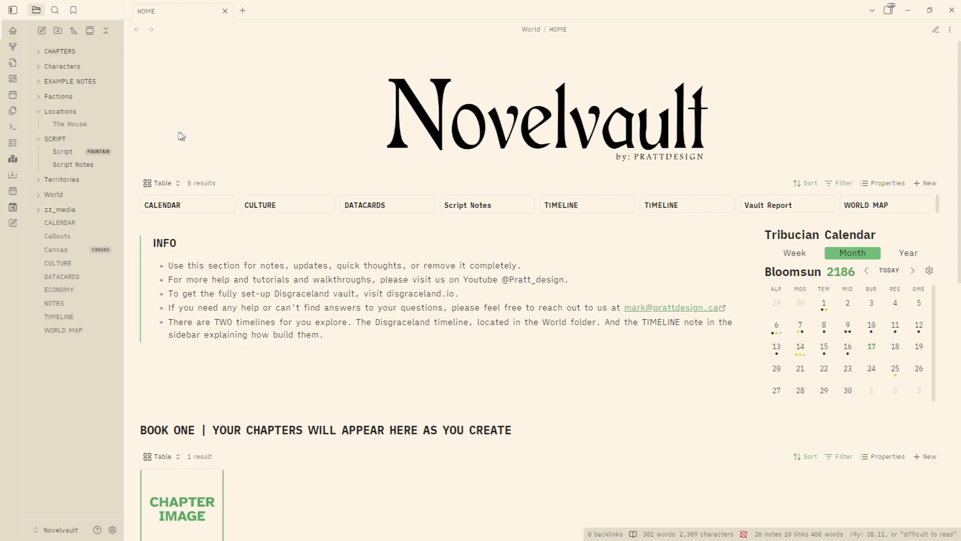
# Step: Open the Script screenplay note, skim through it, and return to the vault home page
pyautogui.click(62, 156)
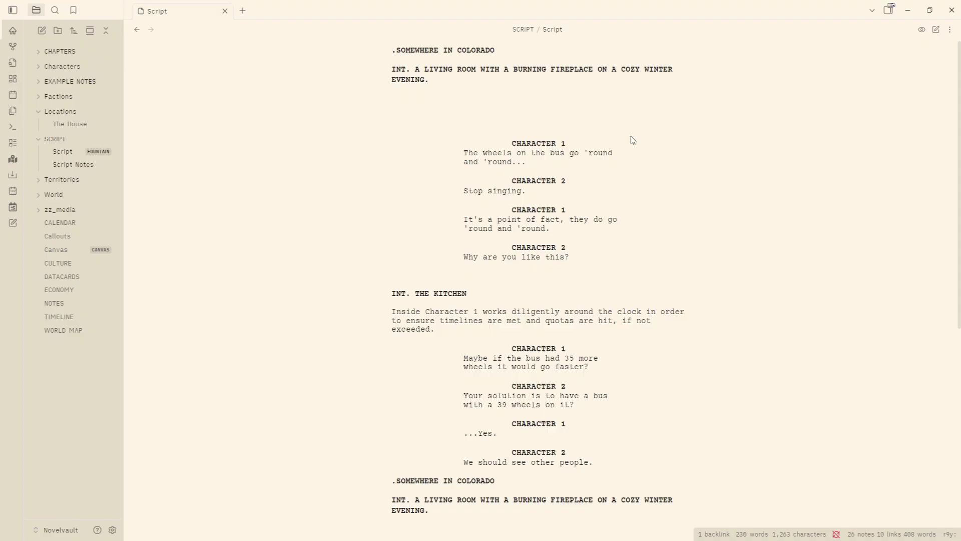
pyautogui.scroll(-9, 633, 140)
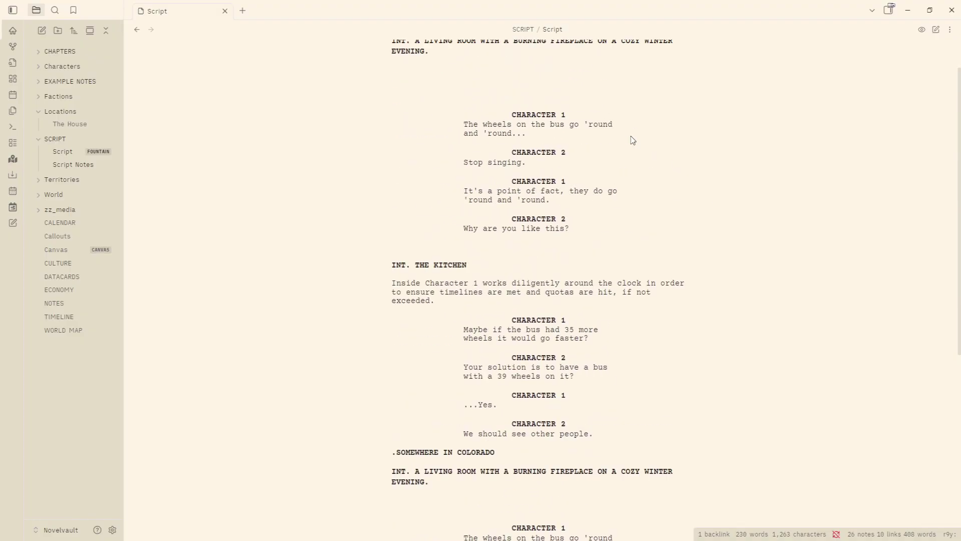
pyautogui.scroll(1, 633, 140)
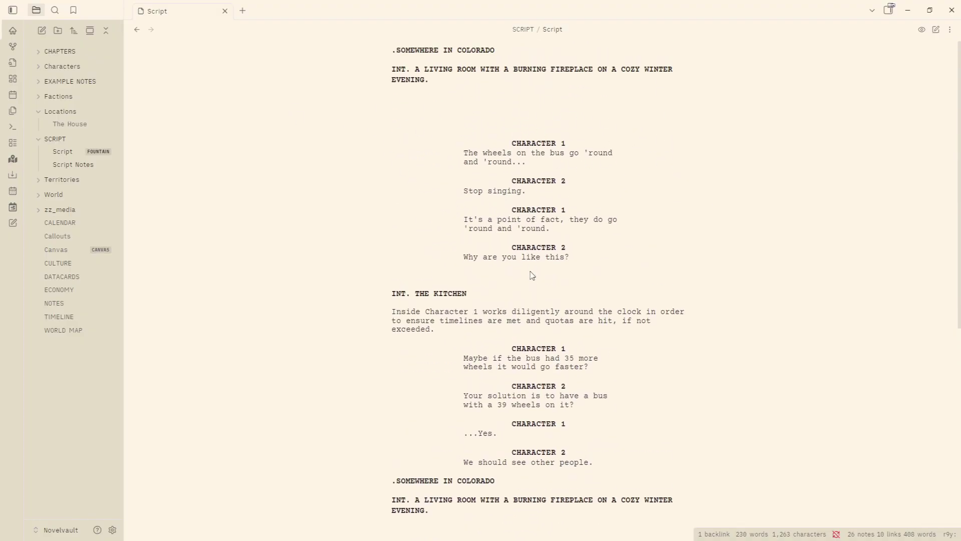
pyautogui.scroll(-2, 516, 192)
pyautogui.scroll(2, 515, 192)
pyautogui.click(12, 30)
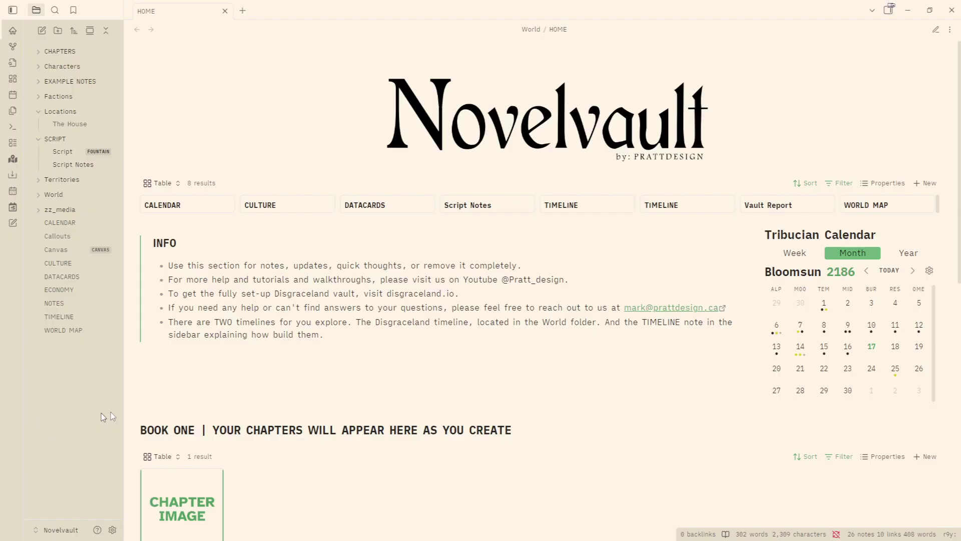
# Step: Search the community plugin catalogue for 'Fountain'
pyautogui.click(113, 529)
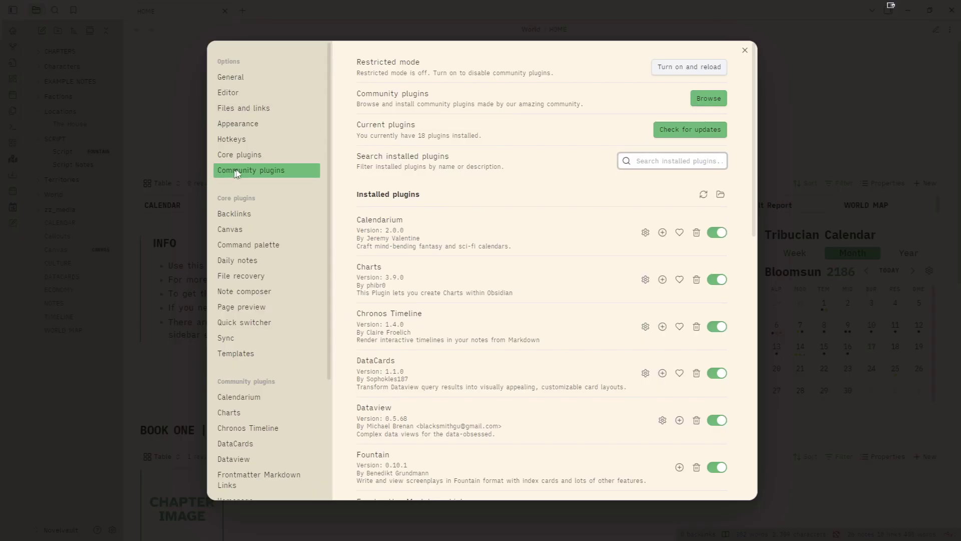
pyautogui.click(715, 95)
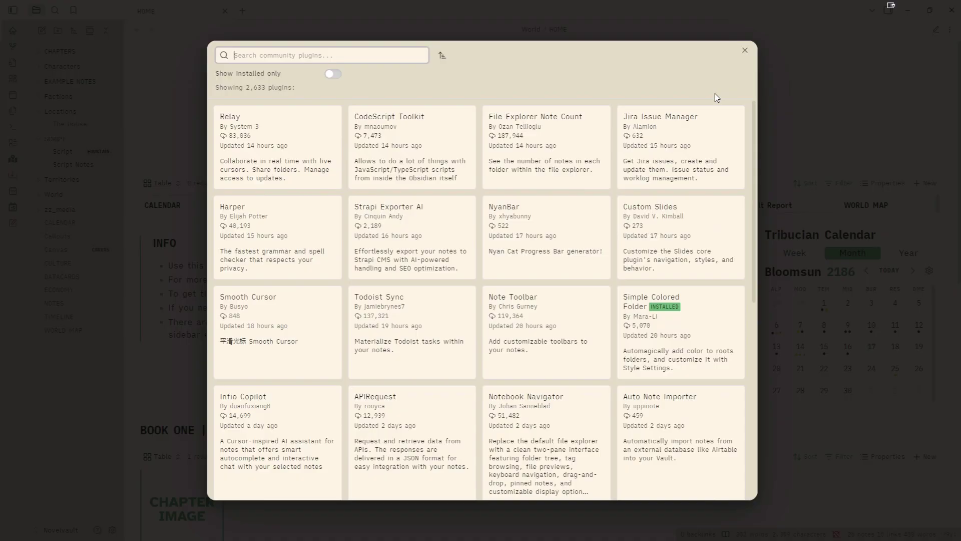
pyautogui.write('Fou')
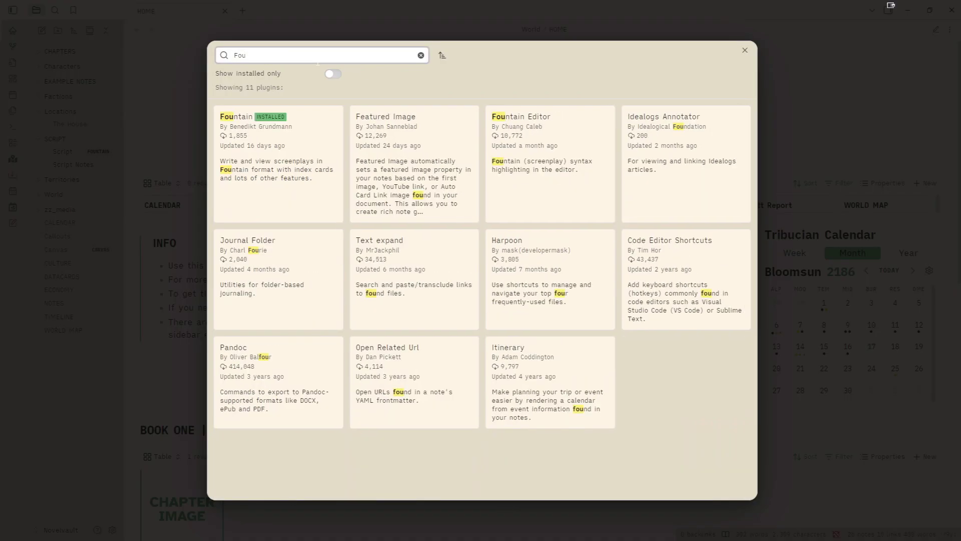
pyautogui.write('ntain')
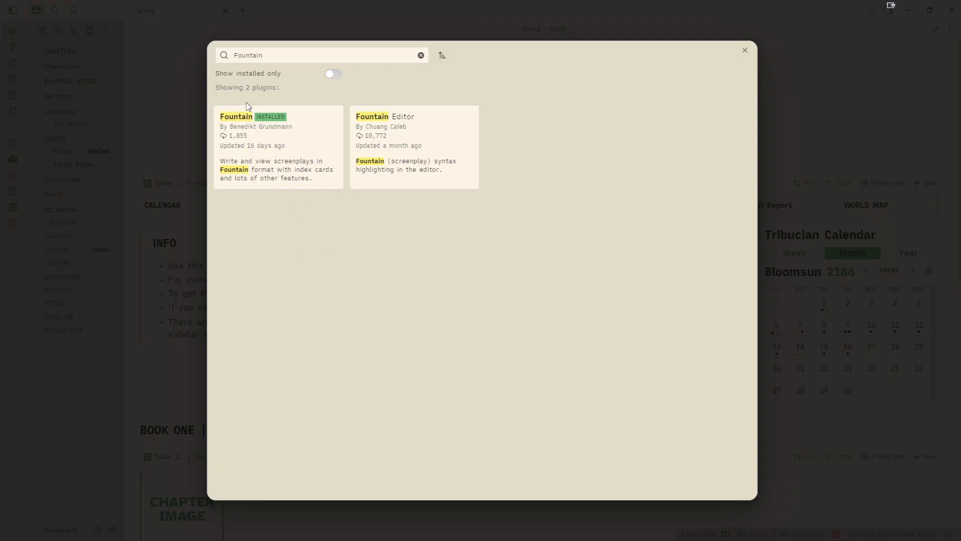
# Step: Open the Fountain plugin's details and scroll its description down to Known Issues
pyautogui.click(279, 142)
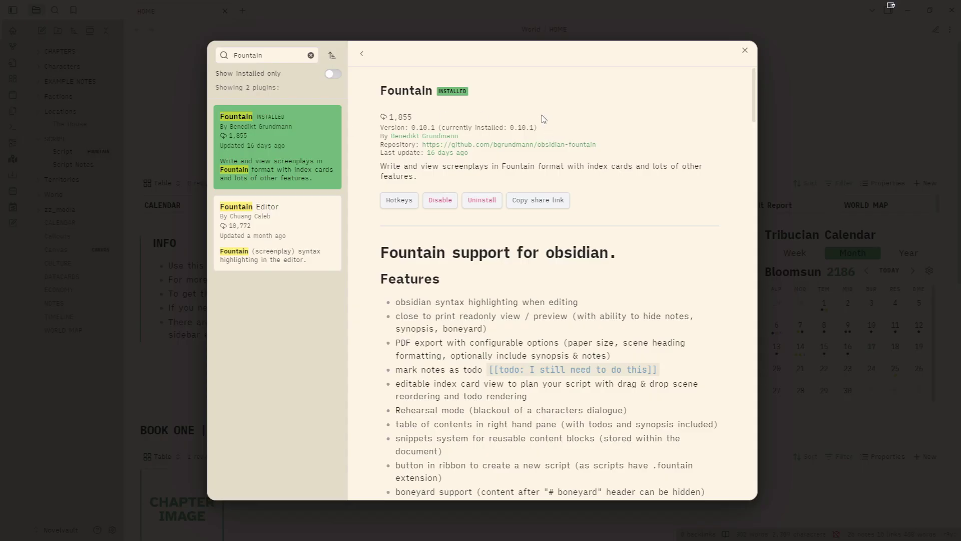
pyautogui.scroll(-1, 581, 241)
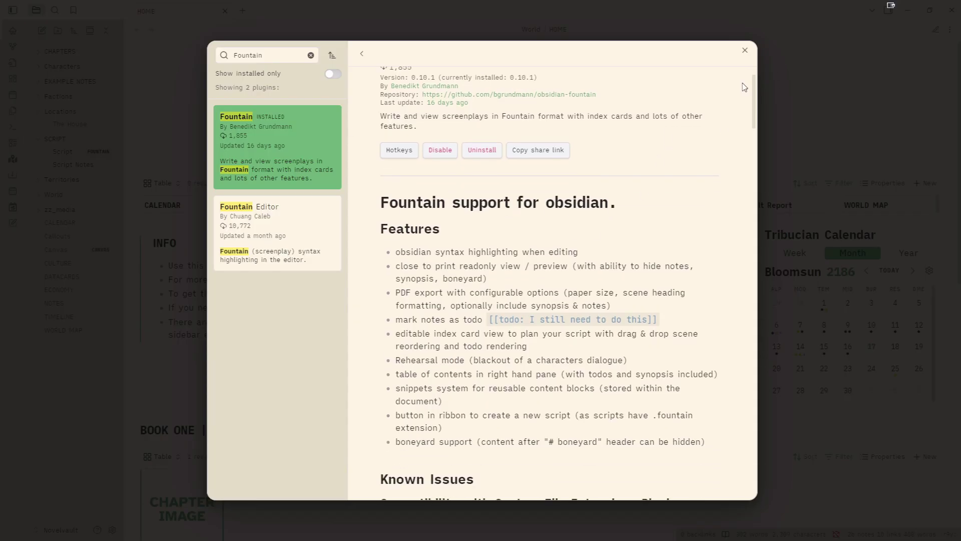
pyautogui.moveTo(755, 87); pyautogui.dragTo(754, 264)
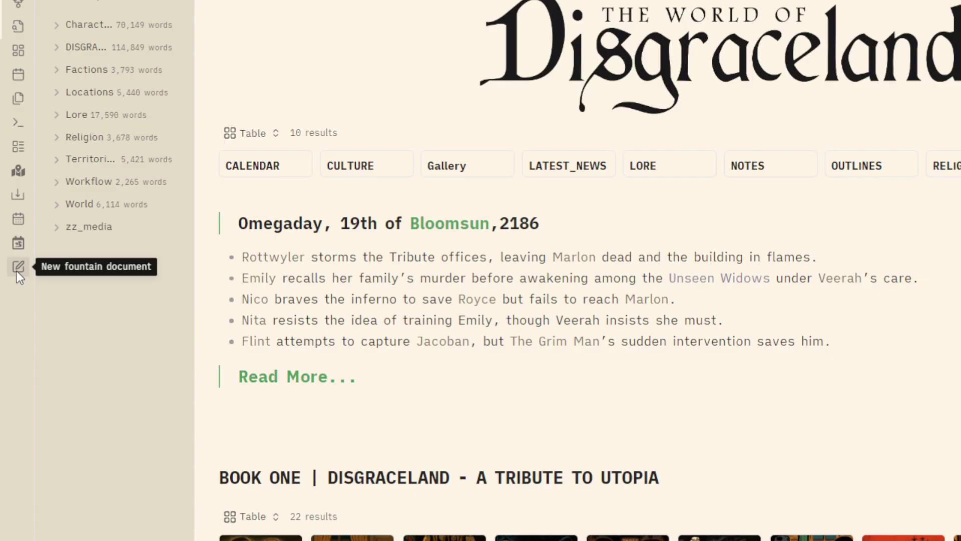
# Step: Create a new Fountain document 'Untitled', locate it in the World folder, and widen the file tree
pyautogui.click(18, 269)
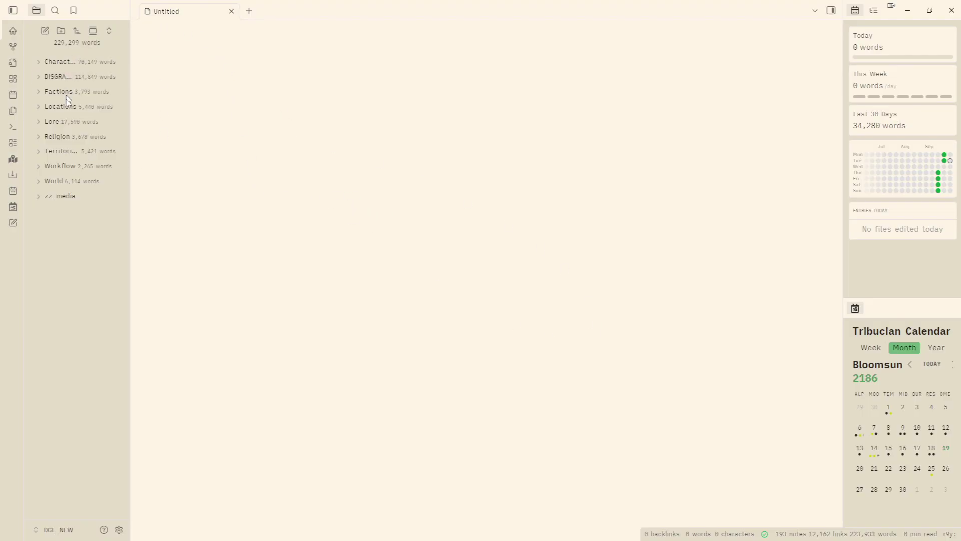
pyautogui.click(47, 183)
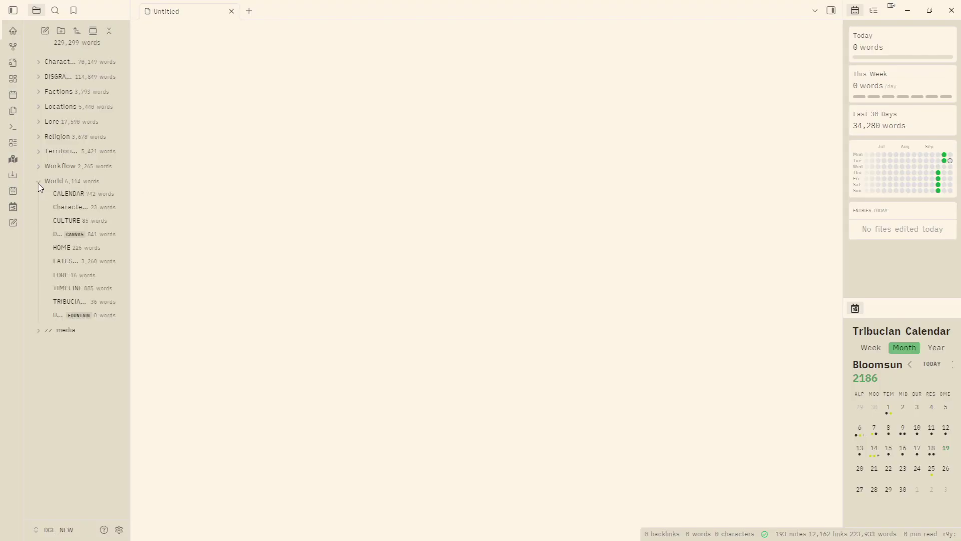
pyautogui.click(60, 317)
pyautogui.moveTo(131, 46); pyautogui.dragTo(193, 47)
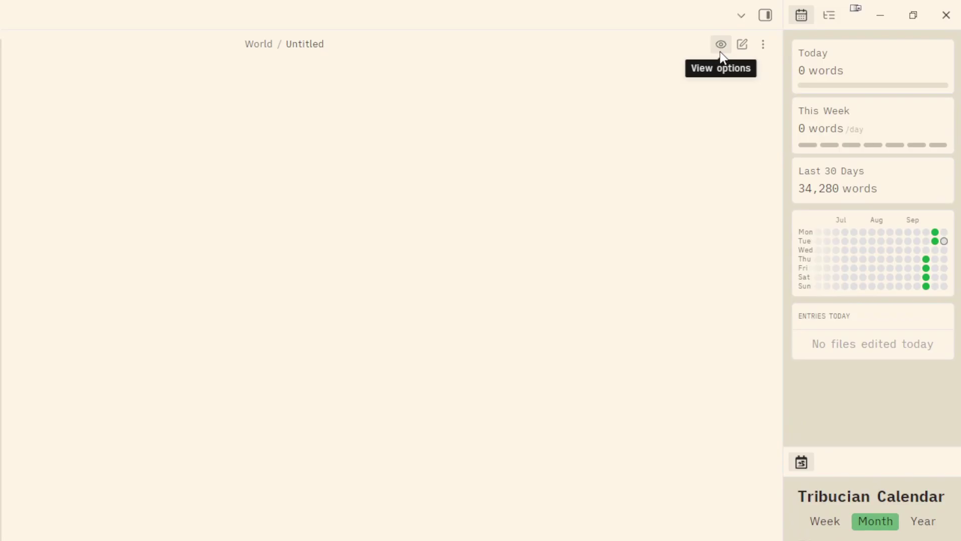
# Step: Switch the Untitled script to Index cards and add a first card reading '.SCENE HEADING'
pyautogui.click(721, 45)
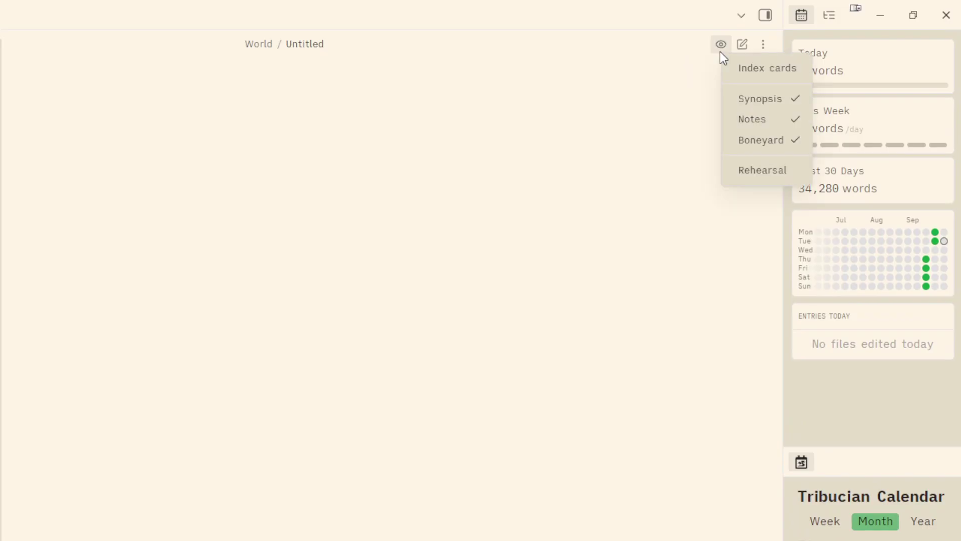
pyautogui.click(752, 71)
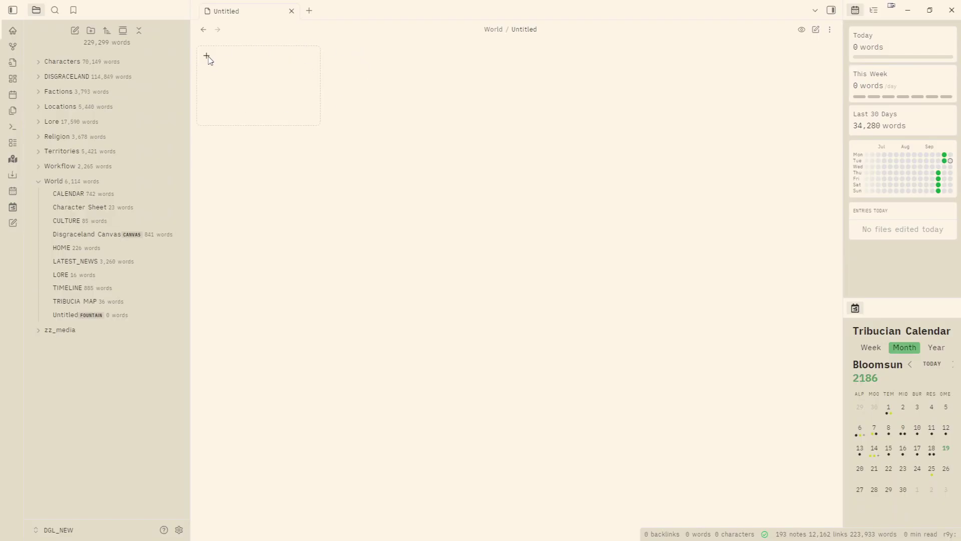
pyautogui.click(254, 99)
pyautogui.doubleClick(257, 56)
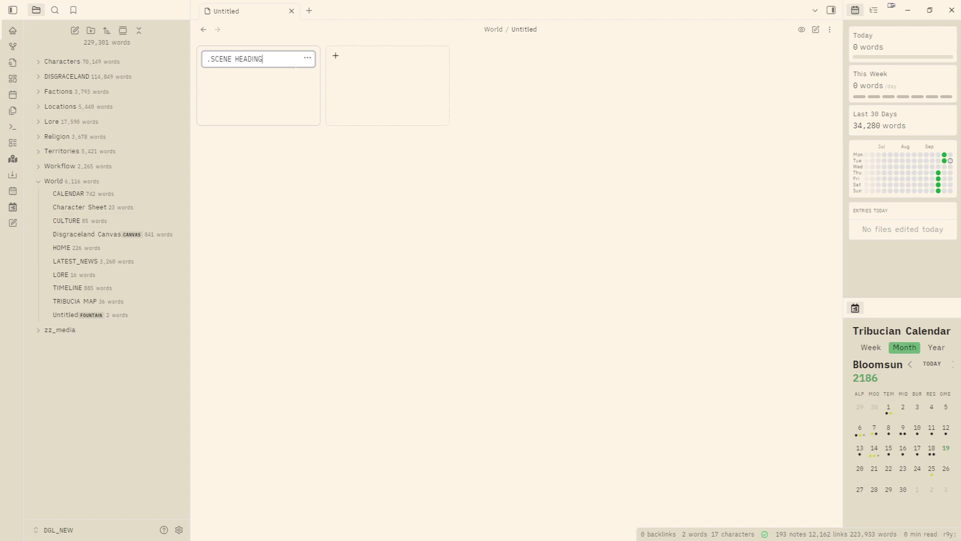
pyautogui.click(308, 58)
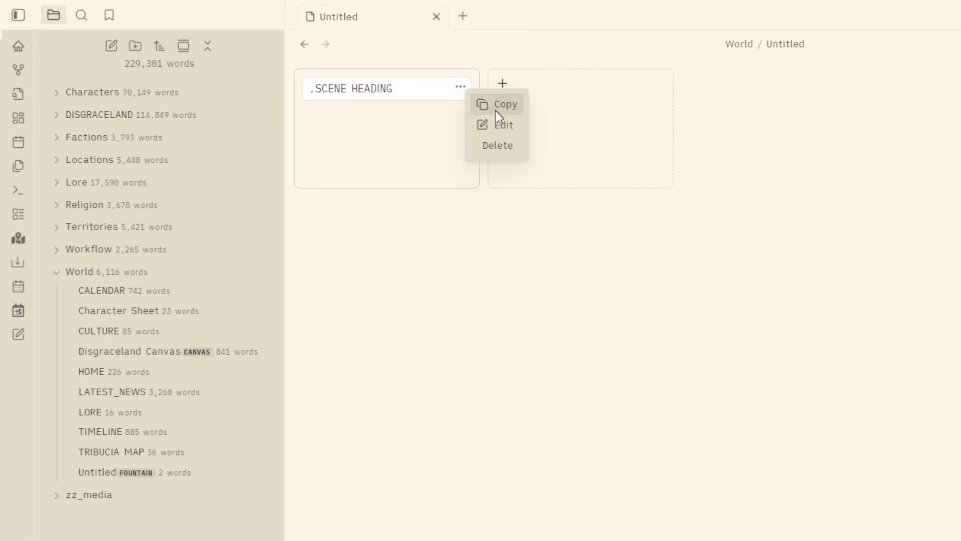
# Step: Replace the placeholder heading with 'A NICE HOT SUMMER DAY IN THE CITY'
pyautogui.click(487, 127)
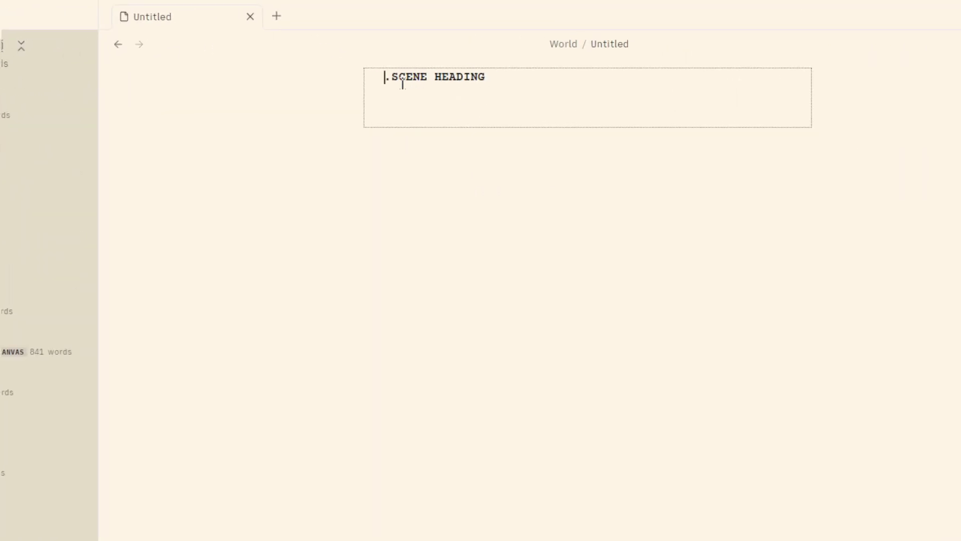
pyautogui.click(422, 88)
pyautogui.moveTo(333, 77); pyautogui.dragTo(429, 75)
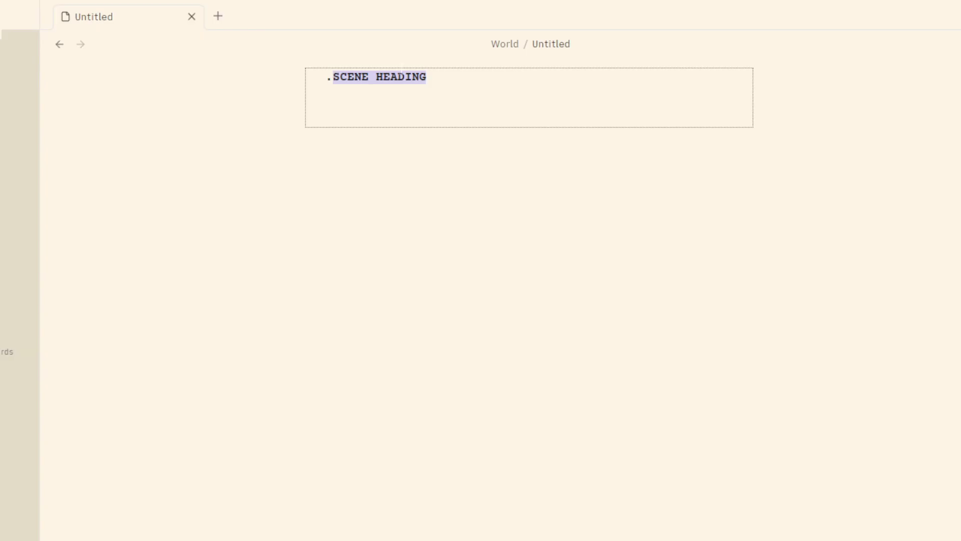
pyautogui.write('A NICE')
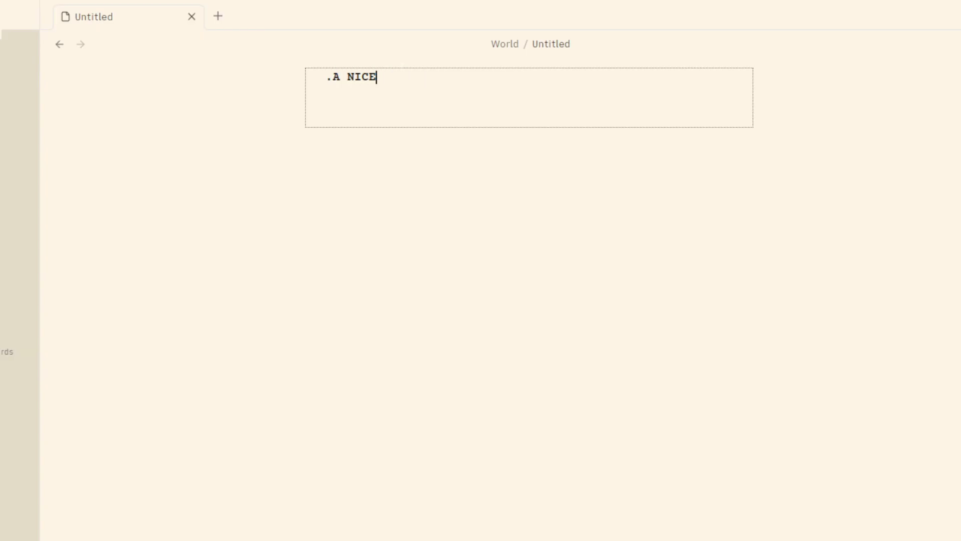
pyautogui.write(' HOT SUMMER DAY I')
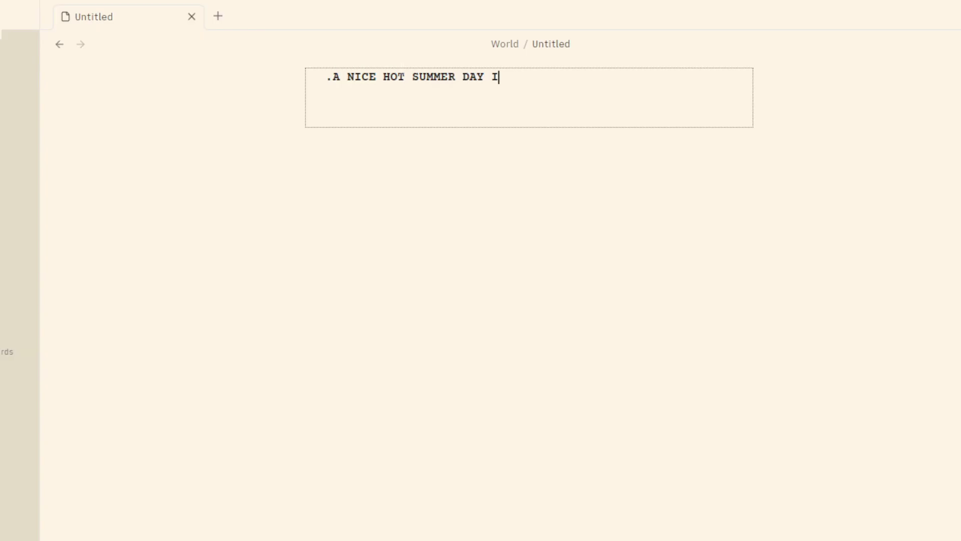
pyautogui.write('N THE CITY')
# Step: Add CHARACTER 1 with the line 'This will be the dialogue.'
pyautogui.press('Return')
pyautogui.press('Return')
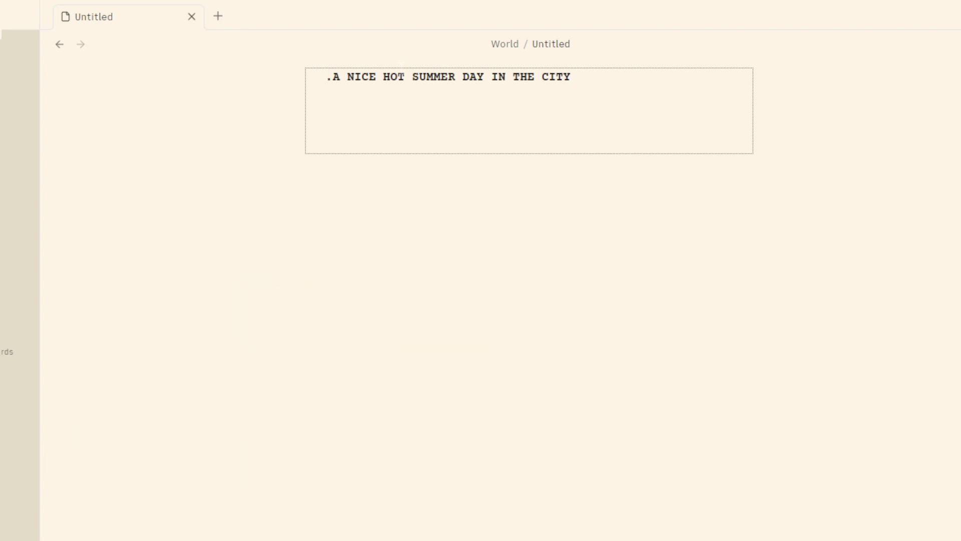
pyautogui.write('CHARACTER 1')
pyautogui.press('Return')
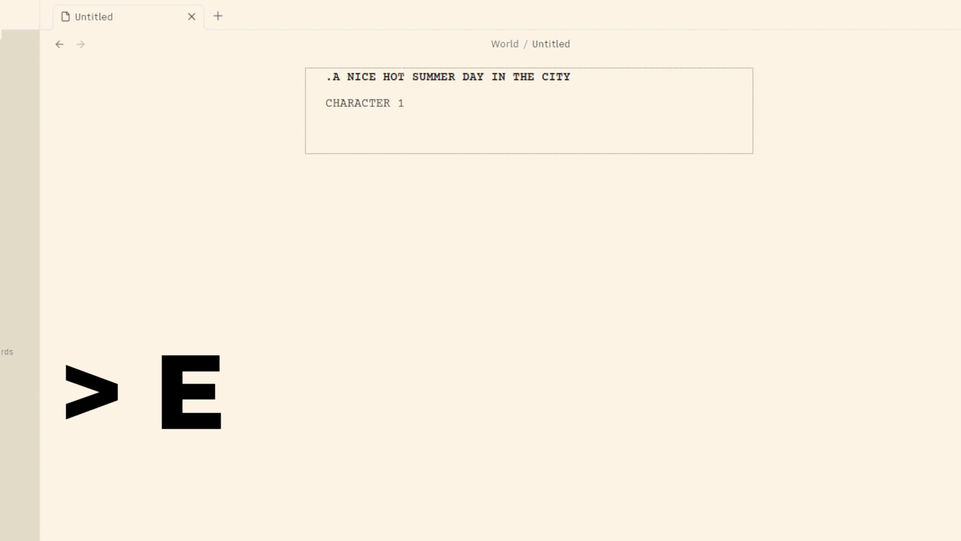
pyautogui.write('T')
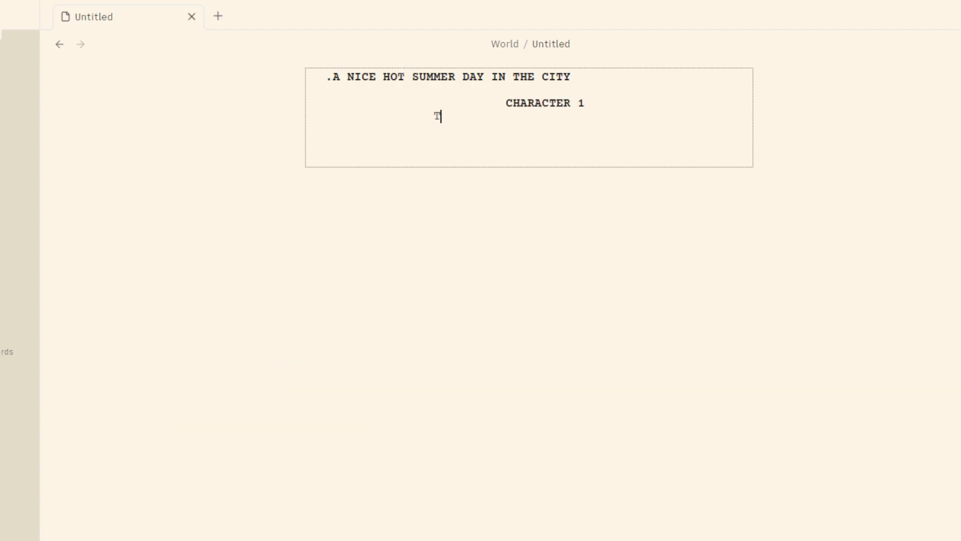
pyautogui.write('his will be the')
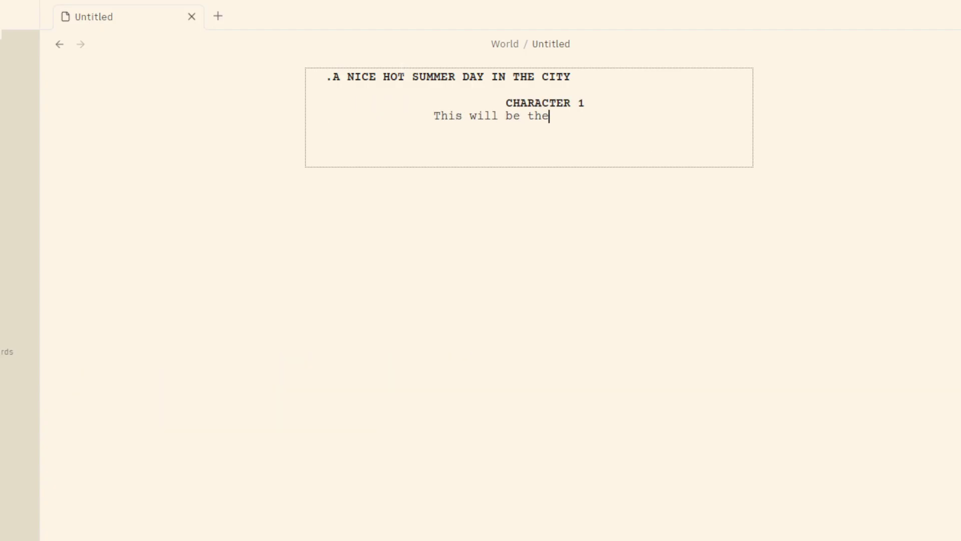
pyautogui.write(' dialogue.')
# Step: Add CHARACTER 2 below with the line 'THis will be other talking.'
pyautogui.click(375, 71)
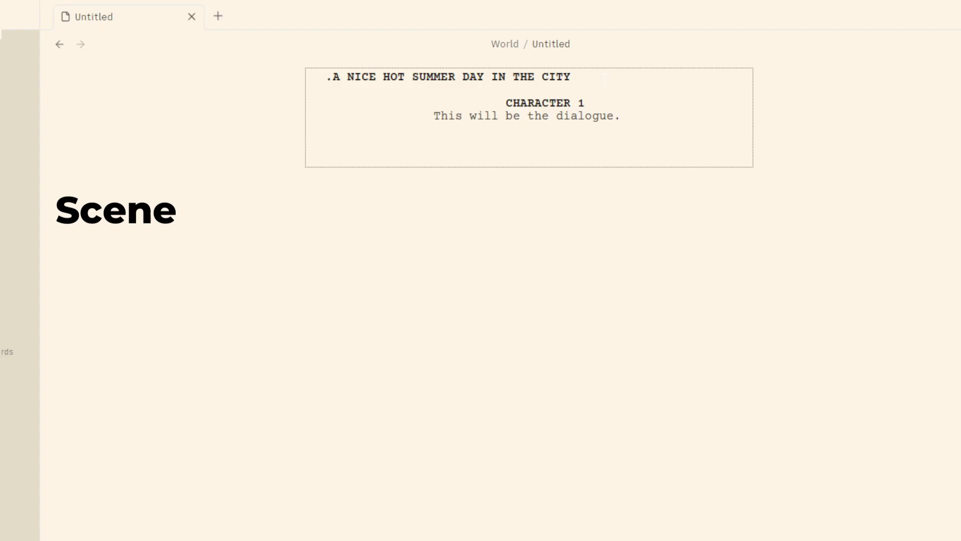
pyautogui.press('Down')
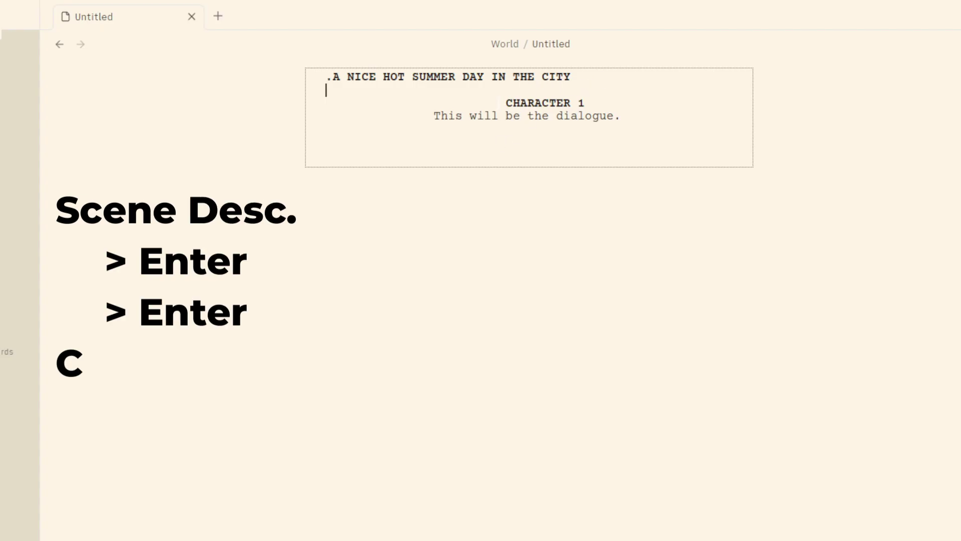
pyautogui.tripleClick(545, 102)
pyautogui.click(584, 102)
pyautogui.moveTo(622, 116); pyautogui.dragTo(449, 116)
pyautogui.click(450, 116)
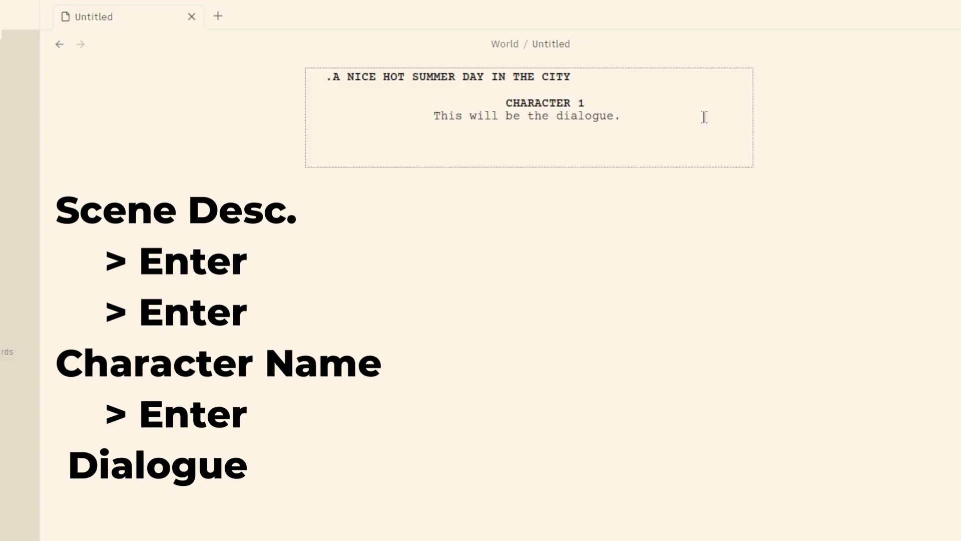
pyautogui.press('Return')
pyautogui.press('Return')
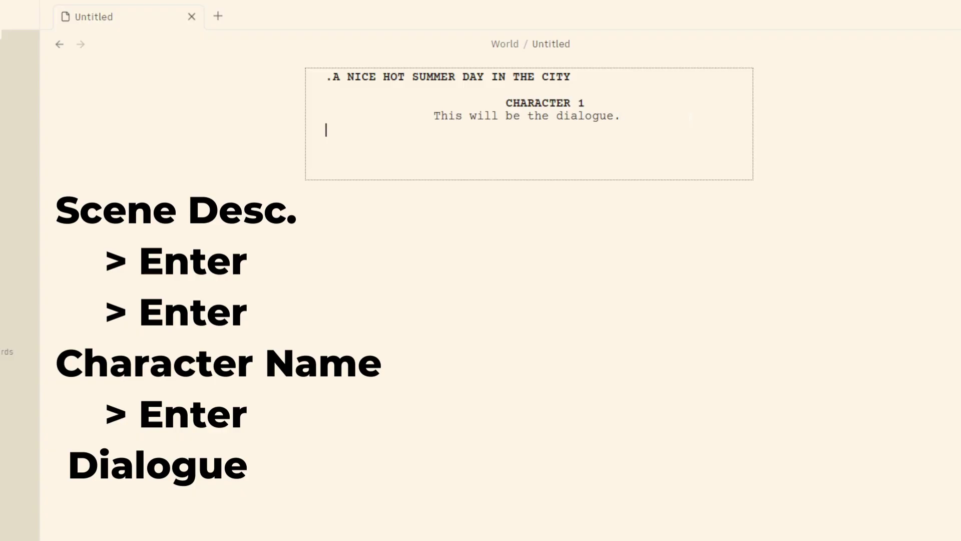
pyautogui.write('CHARACTER 2')
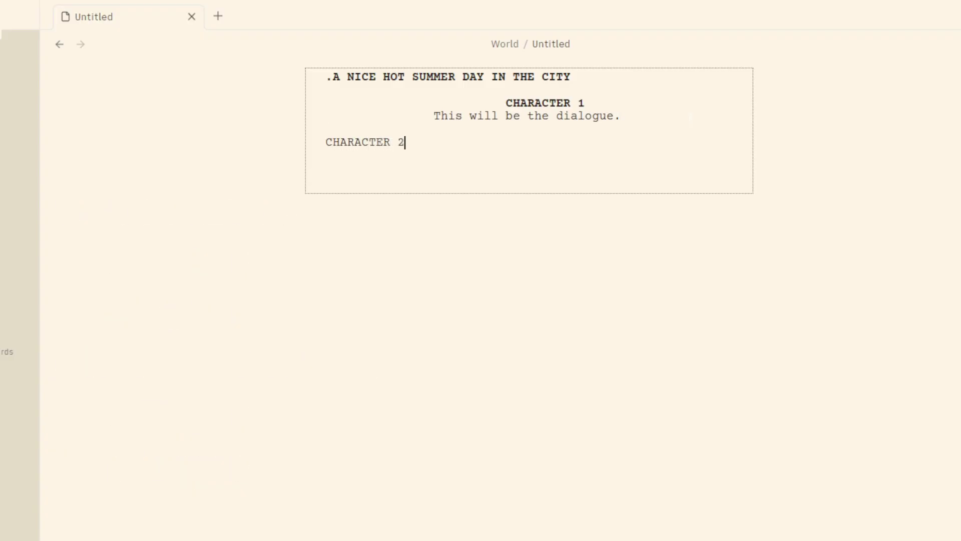
pyautogui.press('Return')
pyautogui.write('TH')
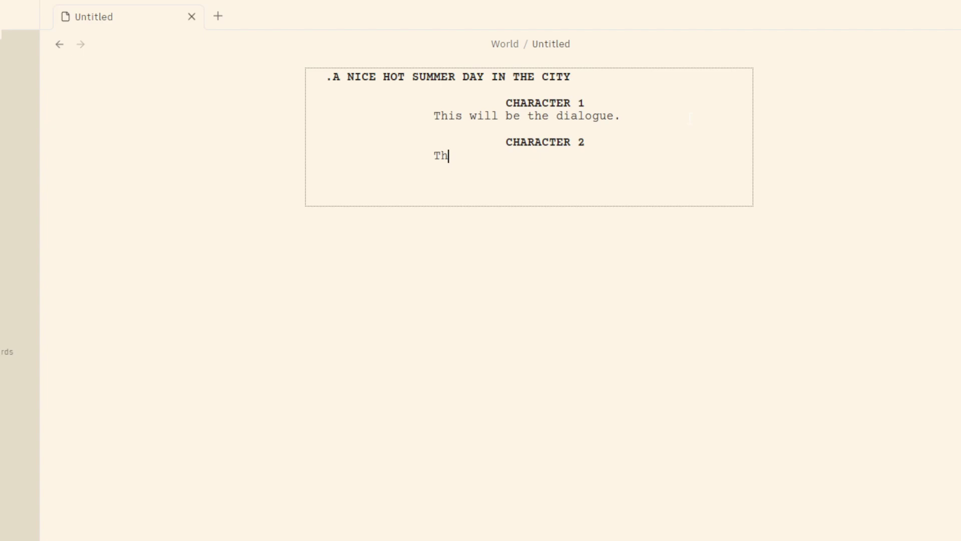
pyautogui.write('is will be othe')
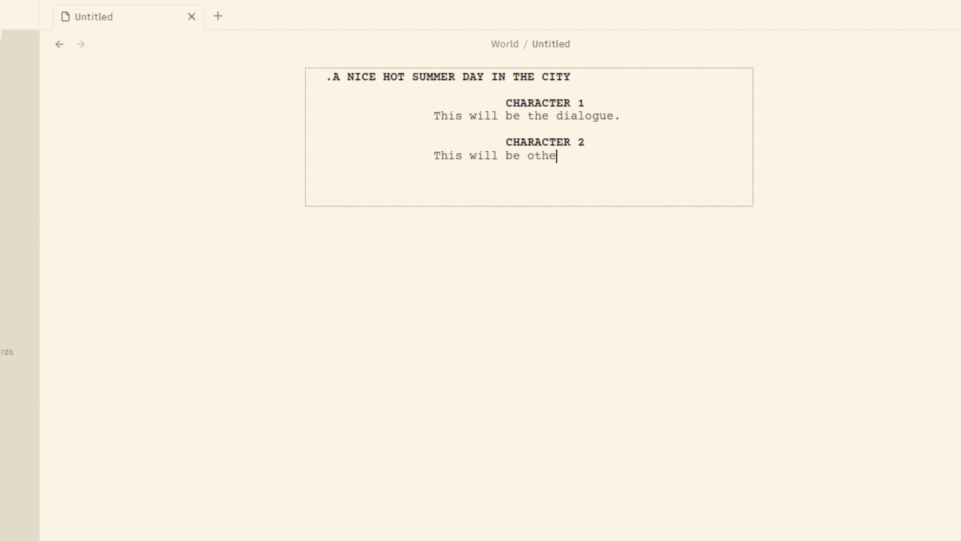
pyautogui.write('r talking.')
# Step: Add a second scene '.A NEW SCENE' where CHARACTER 3 says 'Hello!'
pyautogui.press('Return')
pyautogui.press('Return')
pyautogui.press('Return')
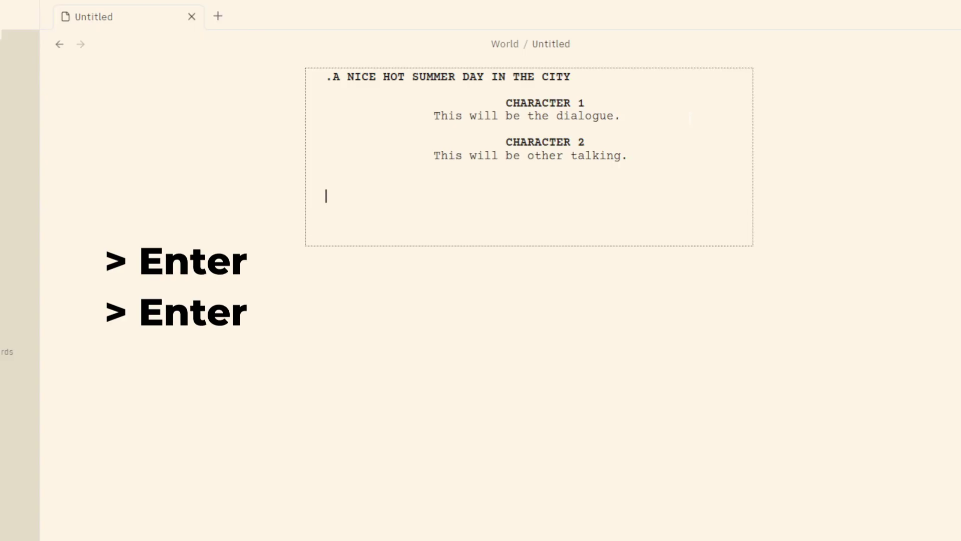
pyautogui.write('. ')
pyautogui.write('A NIC')
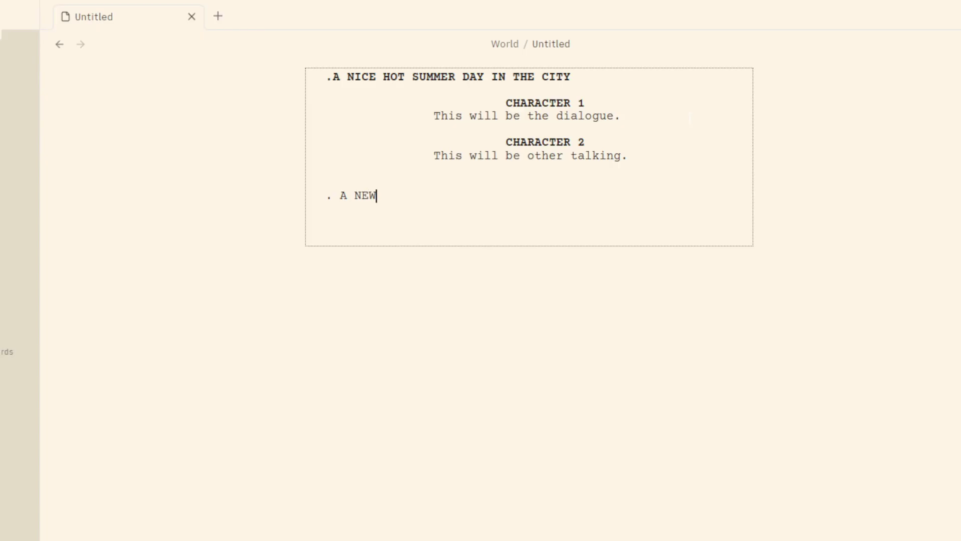
pyautogui.press('BackSpace')
pyautogui.press('BackSpace')
pyautogui.press('BackSpace')
pyautogui.press('BackSpace')
pyautogui.press('BackSpace')
pyautogui.press('BackSpace')
pyautogui.write('A NEW SCENE')
pyautogui.press('Return')
pyautogui.press('Return')
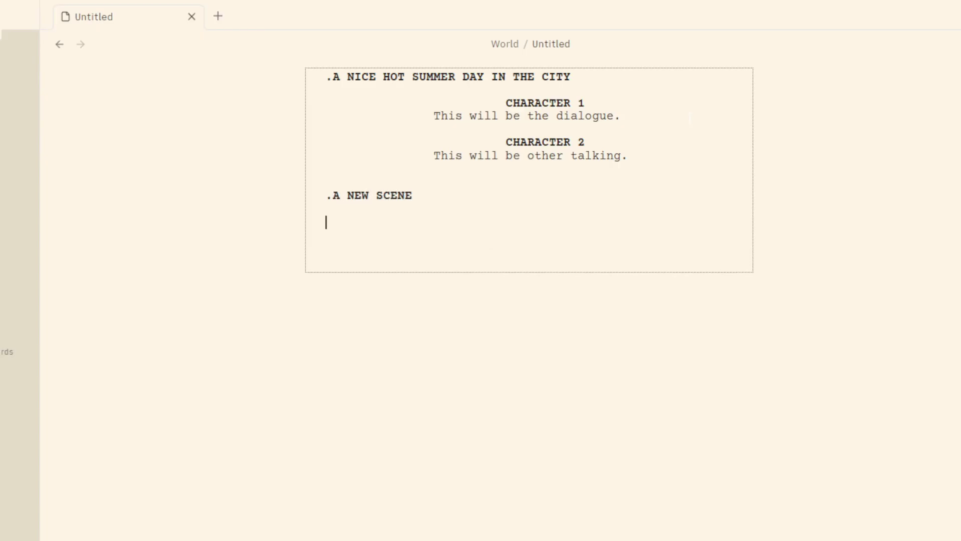
pyautogui.press('Return')
pyautogui.write('CHA')
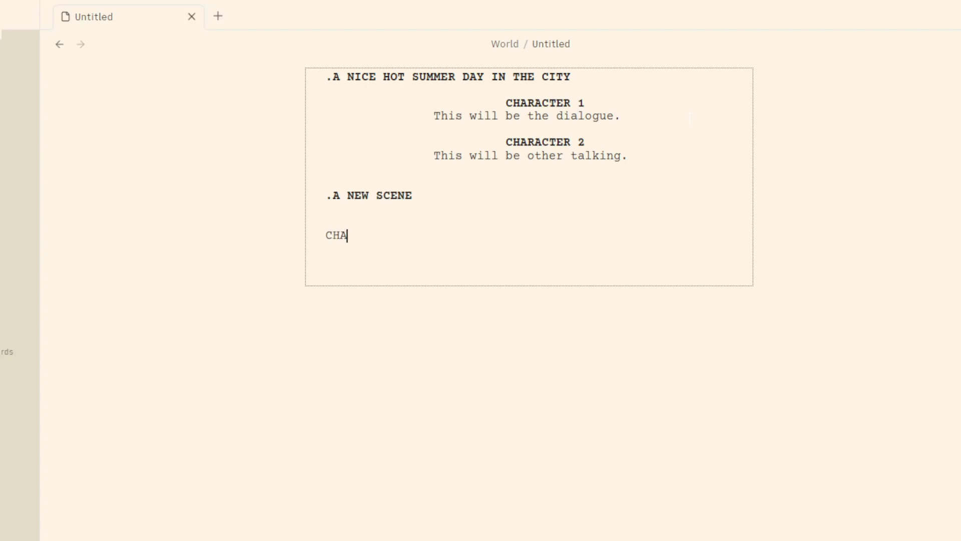
pyautogui.write('RACTER 3')
pyautogui.press('Return')
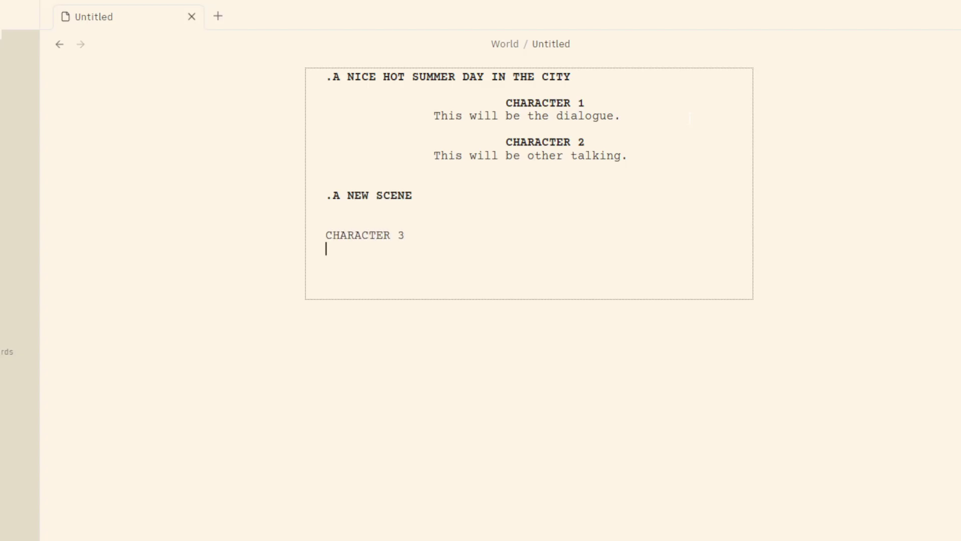
pyautogui.write('Hello!')
pyautogui.press('Return')
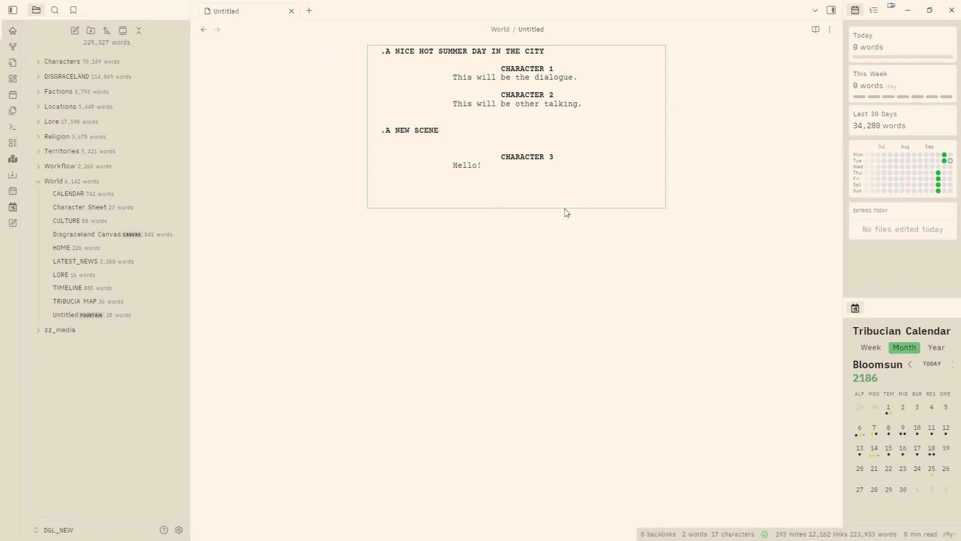
# Step: Show the script in reading view with its outline, then display both scenes as index cards
pyautogui.hotkey('ctrl', 'e')
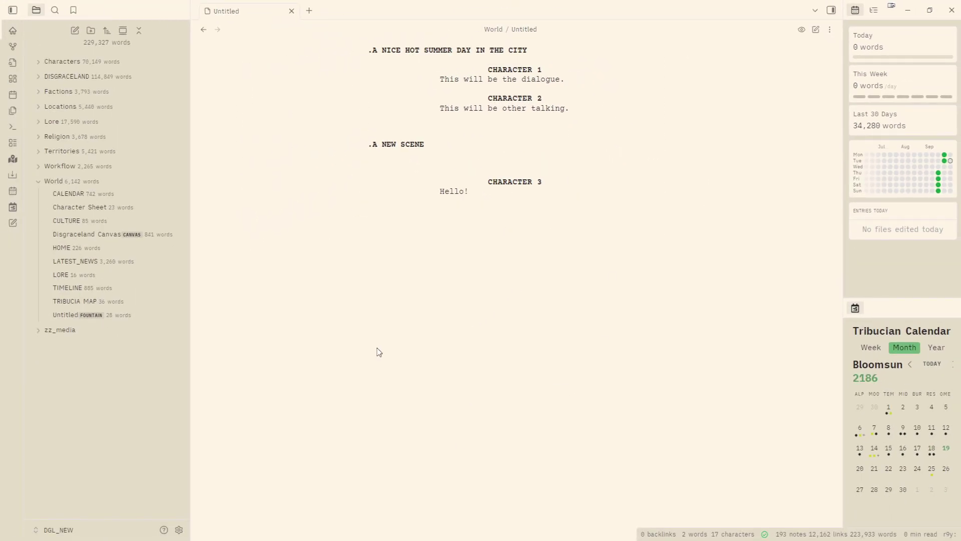
pyautogui.click(873, 10)
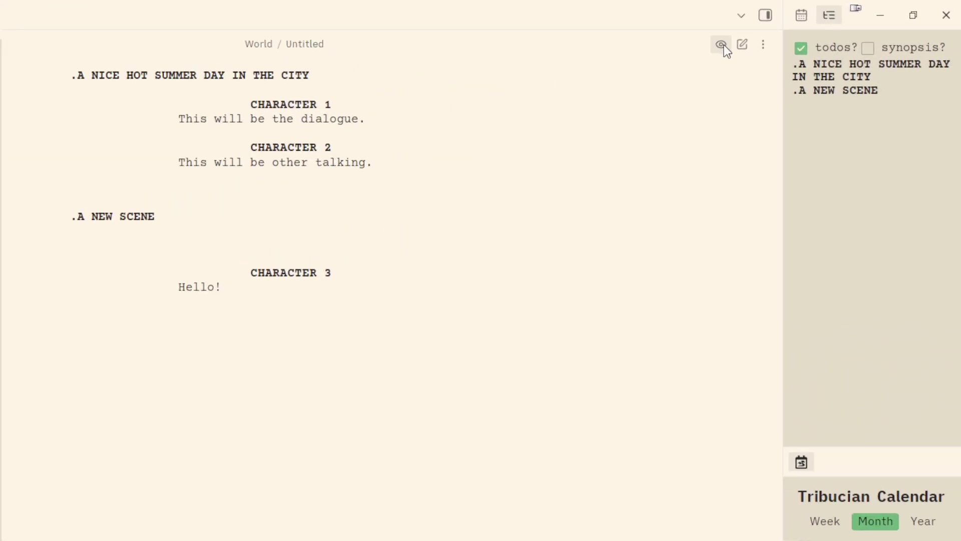
pyautogui.click(725, 44)
pyautogui.click(753, 67)
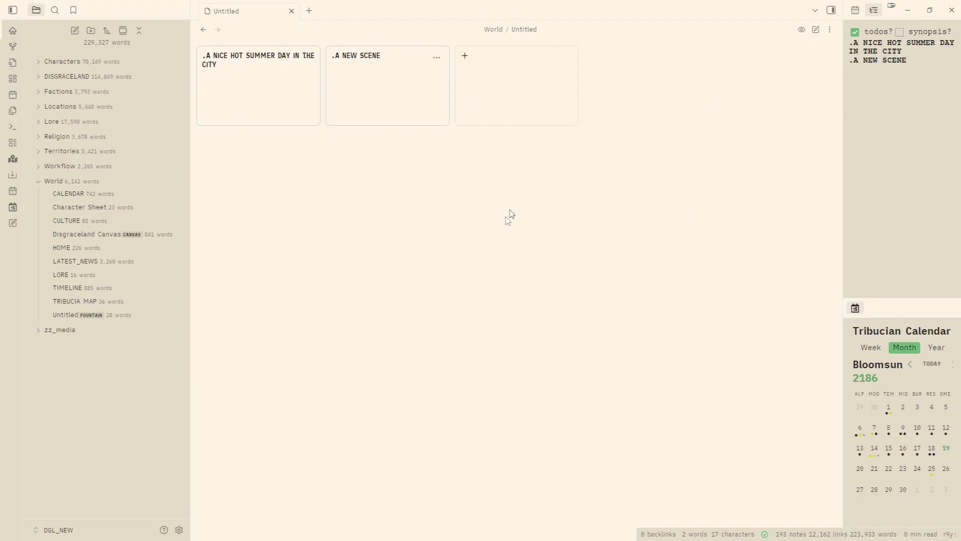
# Step: Rehearse the script as CHARACTER 1 with their lines hidden, then exit Rehearsal to the full text
pyautogui.click(375, 184)
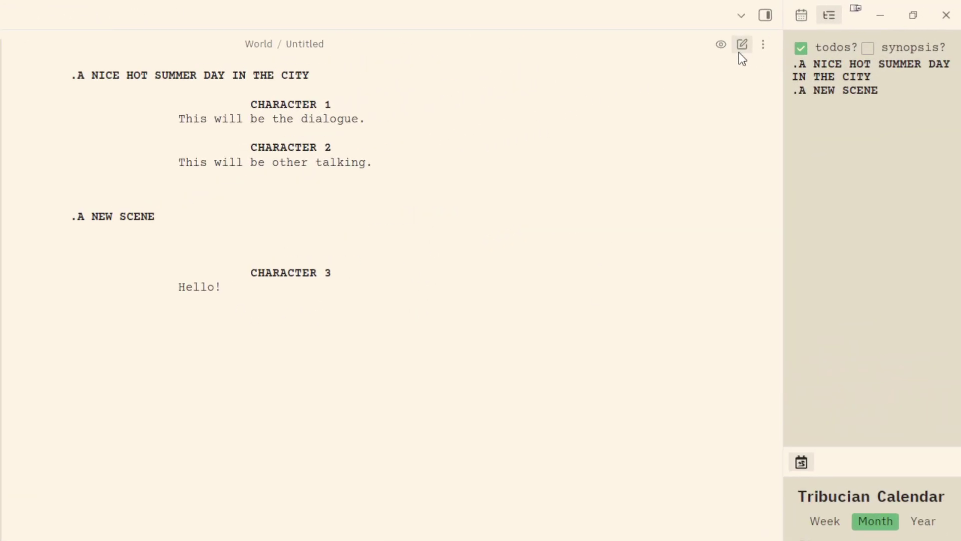
pyautogui.click(721, 45)
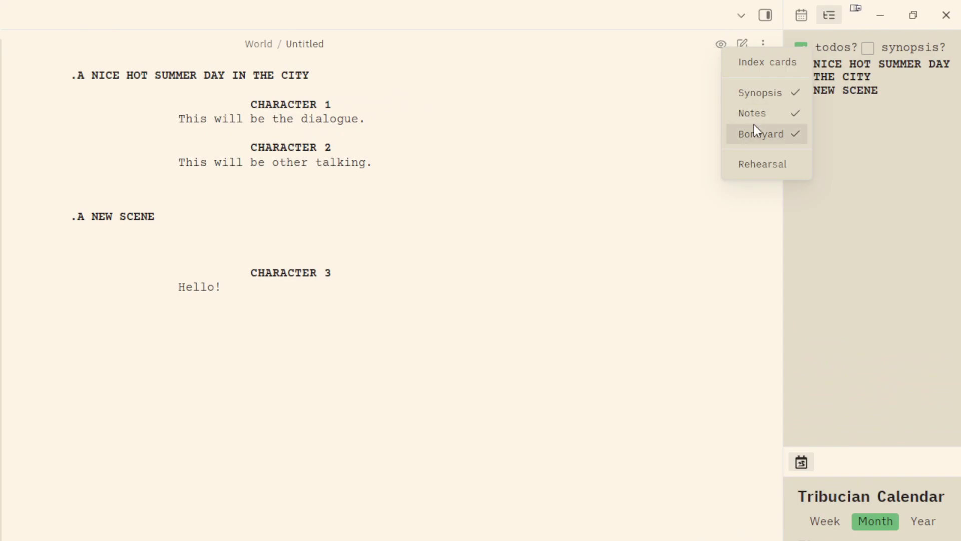
pyautogui.click(761, 163)
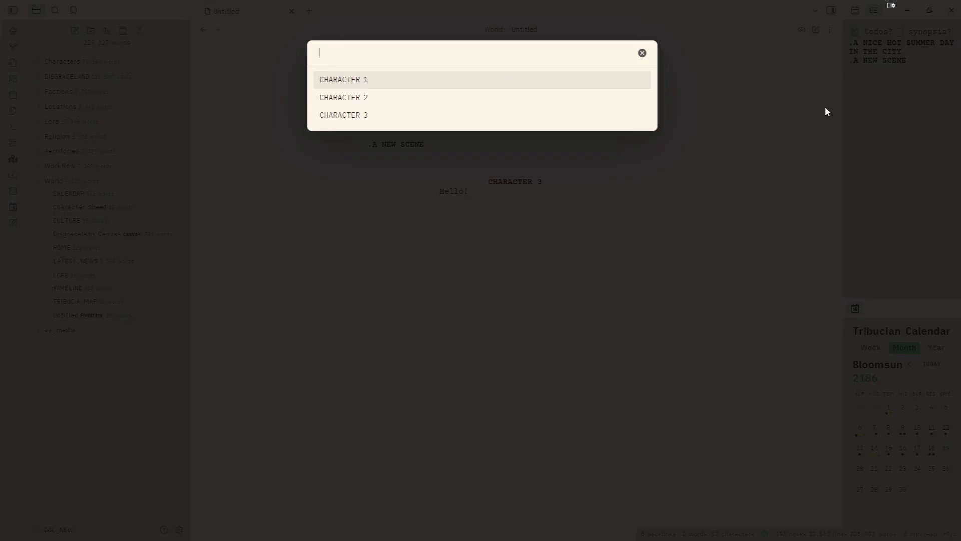
pyautogui.click(491, 78)
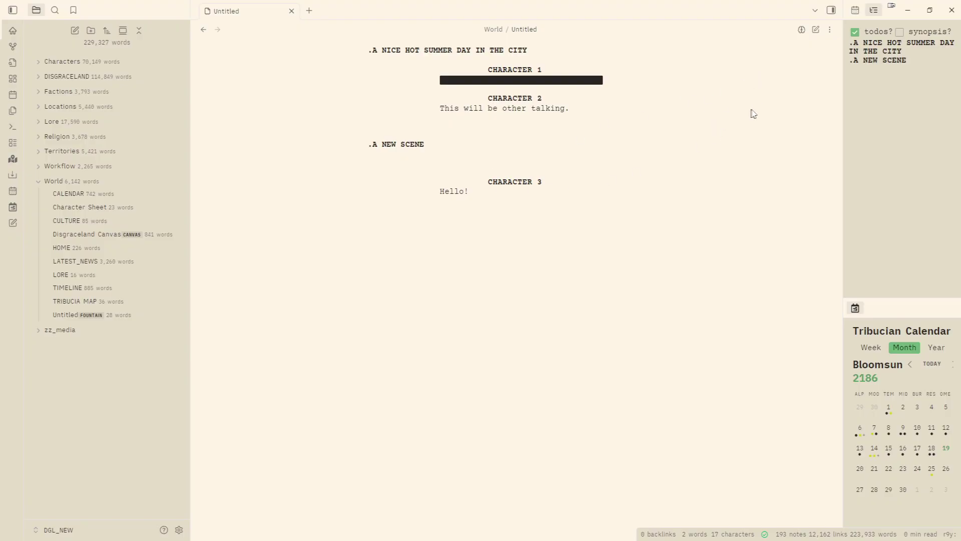
pyautogui.click(802, 30)
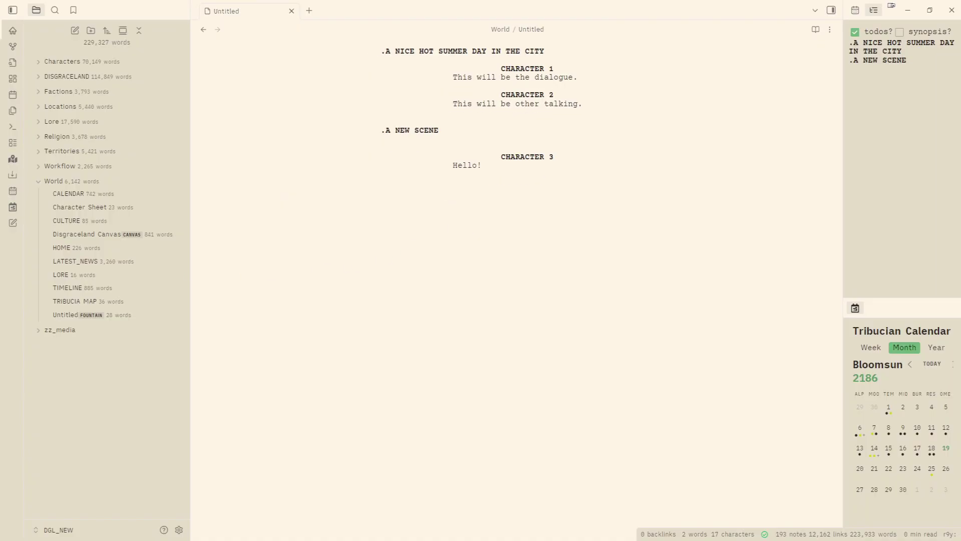
# Step: Type '[[this character should have more lines]]' after CHARACTER 2's dialogue, fixing the typo
pyautogui.click(588, 103)
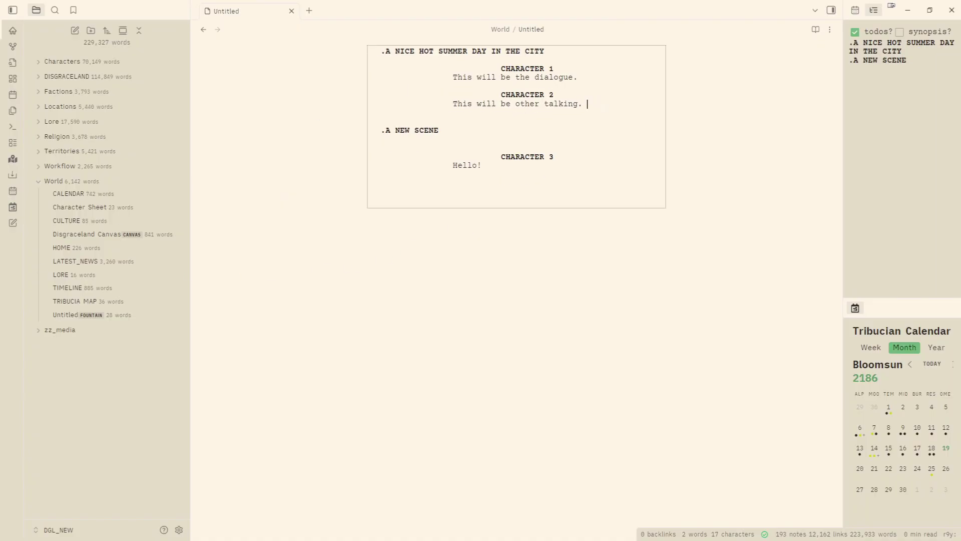
pyautogui.write('[[this charact')
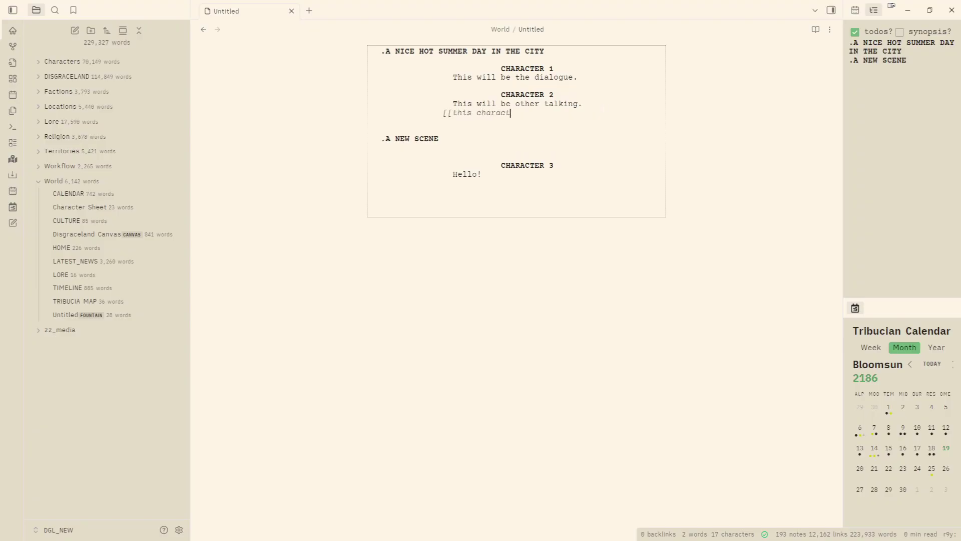
pyautogui.write('er should have more lon')
pyautogui.press('BackSpace')
pyautogui.write('ines')
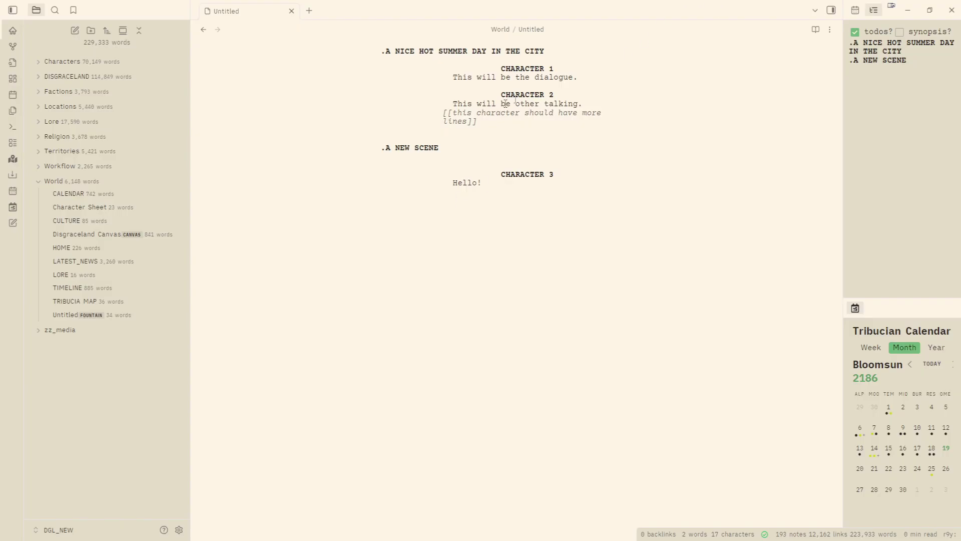
# Step: Add synopsis lines '= This is a synopsis of the scene' and '= Multiple Lines' under .A NEW SCENE
pyautogui.click(381, 139)
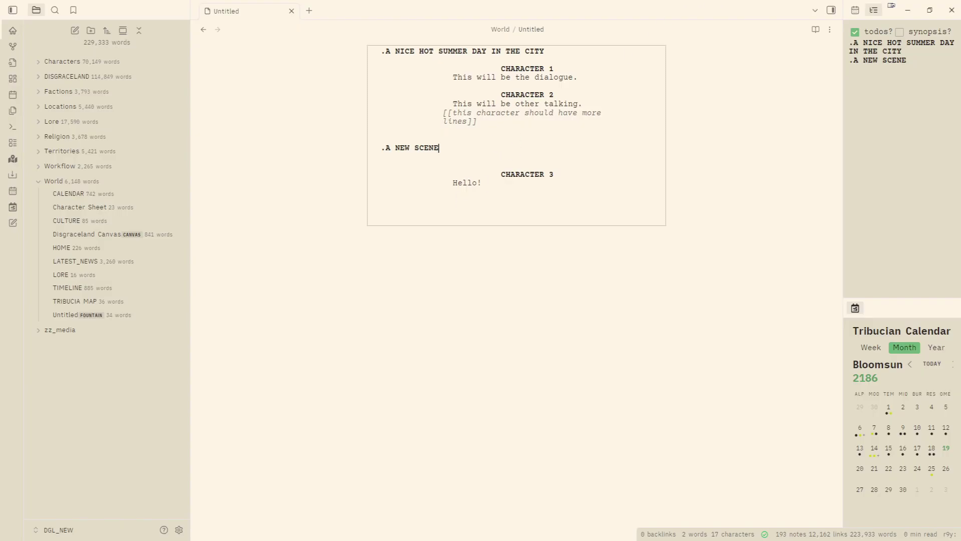
pyautogui.click(439, 148)
pyautogui.press('Return')
pyautogui.press('Return')
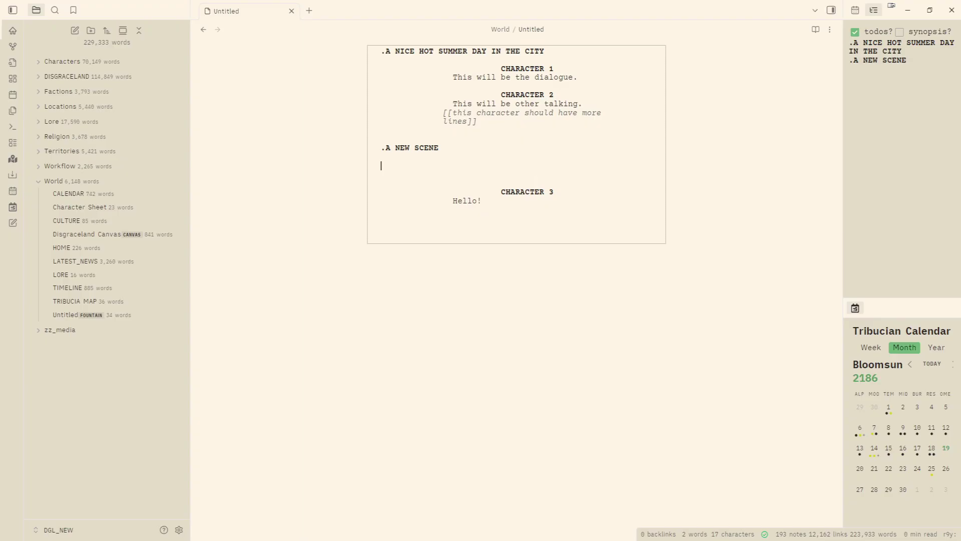
pyautogui.write('= This is a synopsis of the scene.')
pyautogui.press('Return')
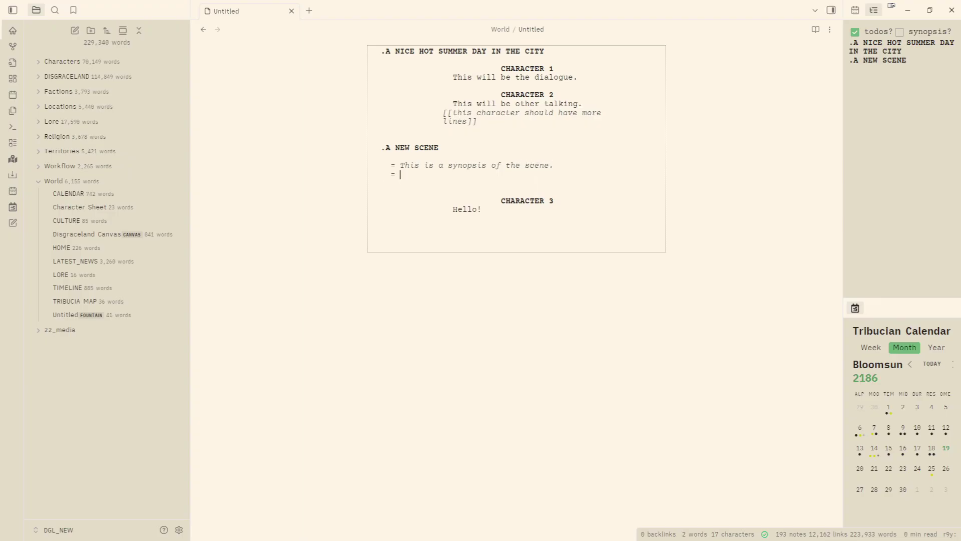
pyautogui.write('= Multiple Lines')
# Step: Check the synopsis on the Index cards view, then return to the script text
pyautogui.click(815, 32)
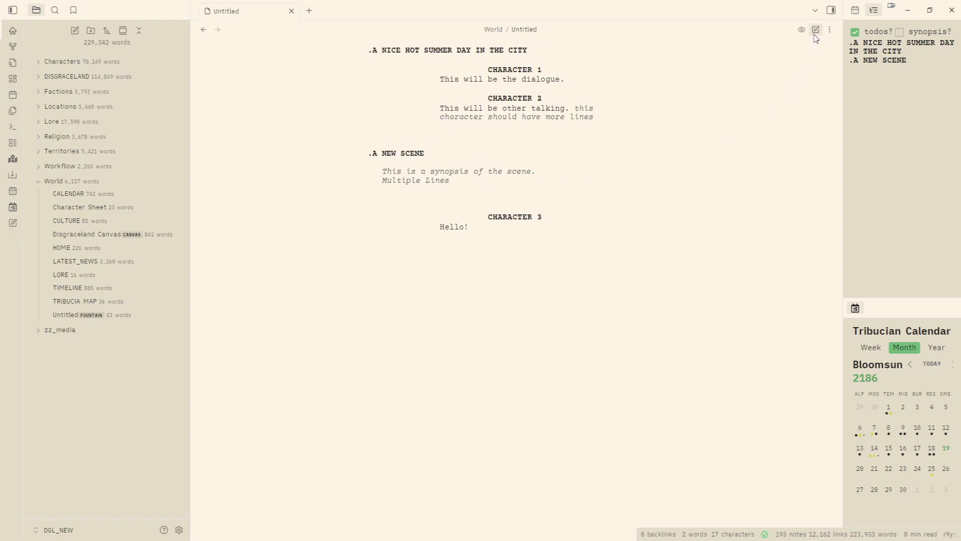
pyautogui.click(815, 32)
pyautogui.click(814, 43)
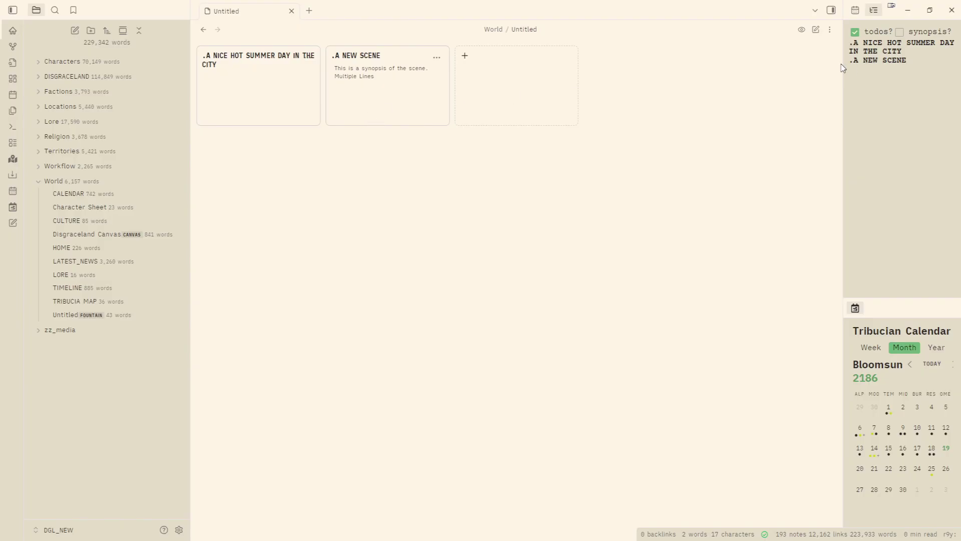
pyautogui.click(816, 29)
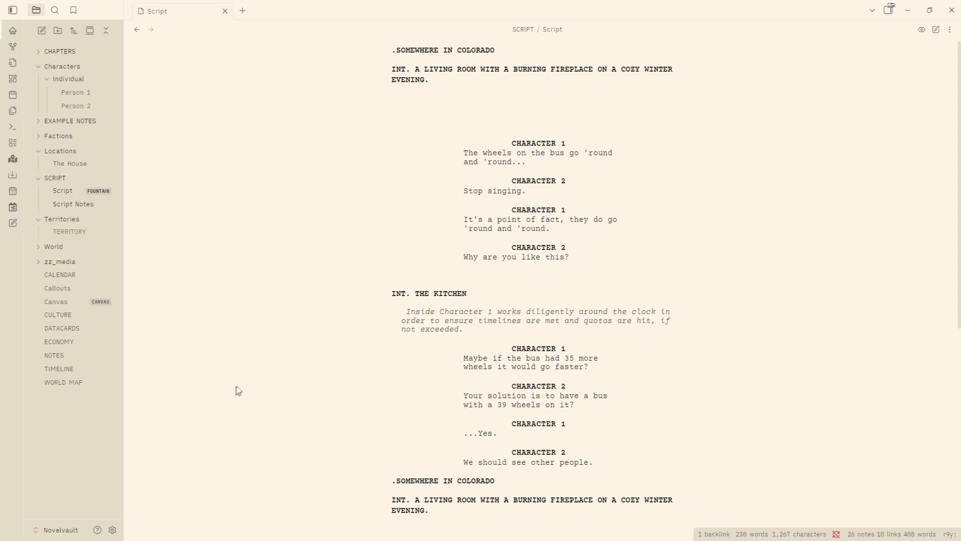
# Step: Scroll the Novelvault Script down through its scenes to the kitchen scene
pyautogui.scroll(-6, 462, 220)
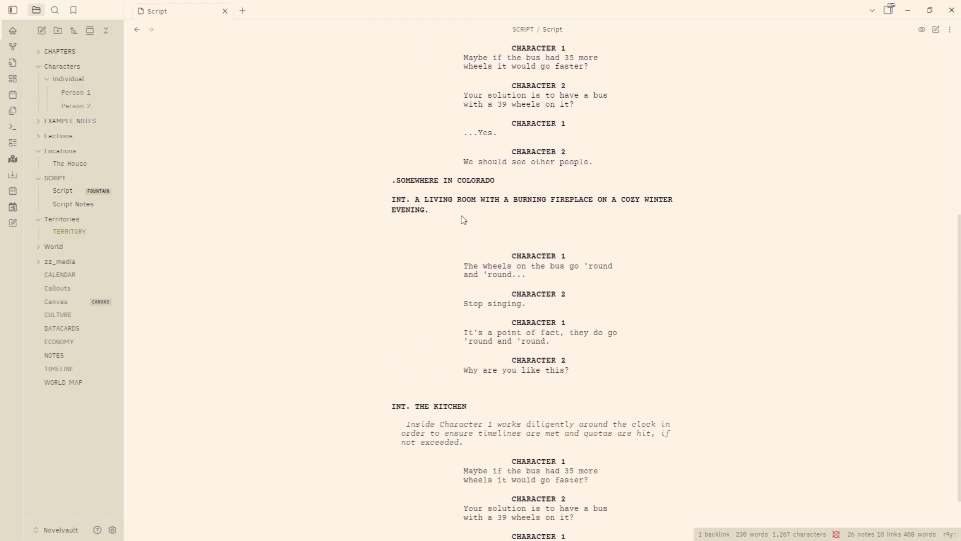
pyautogui.scroll(-5, 463, 219)
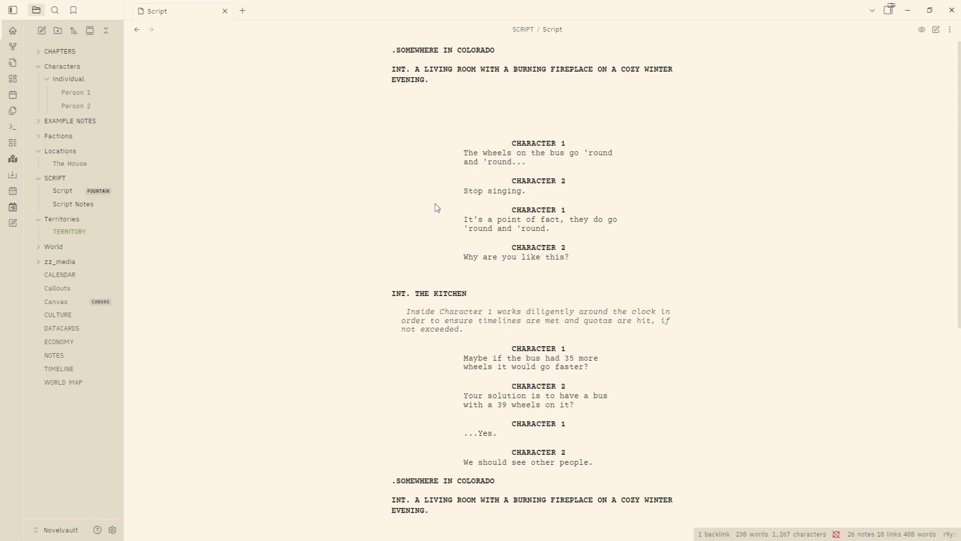
# Step: Minimize the Novelvault window to return to the DGL_NEW vault and scroll through the open notes
pyautogui.click(905, 14)
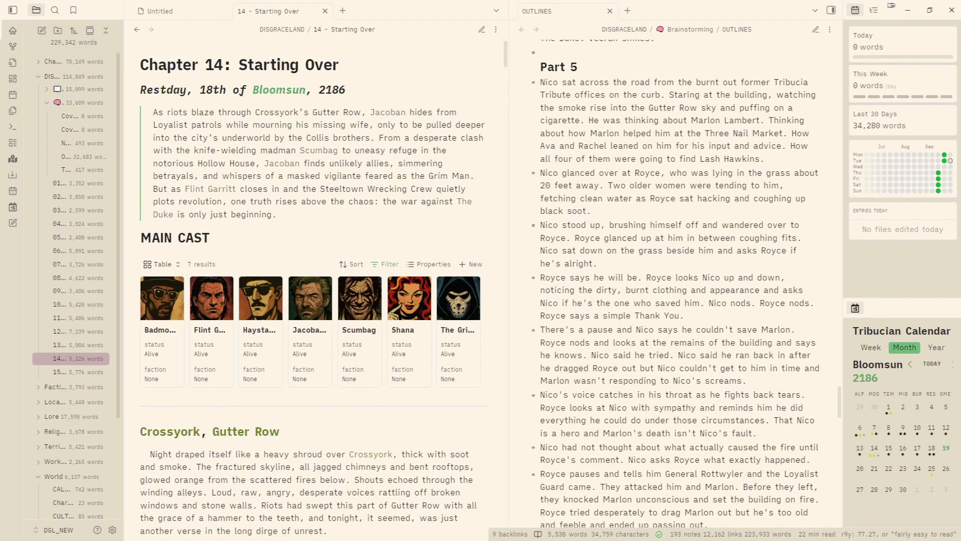
pyautogui.scroll(-8, 349, 165)
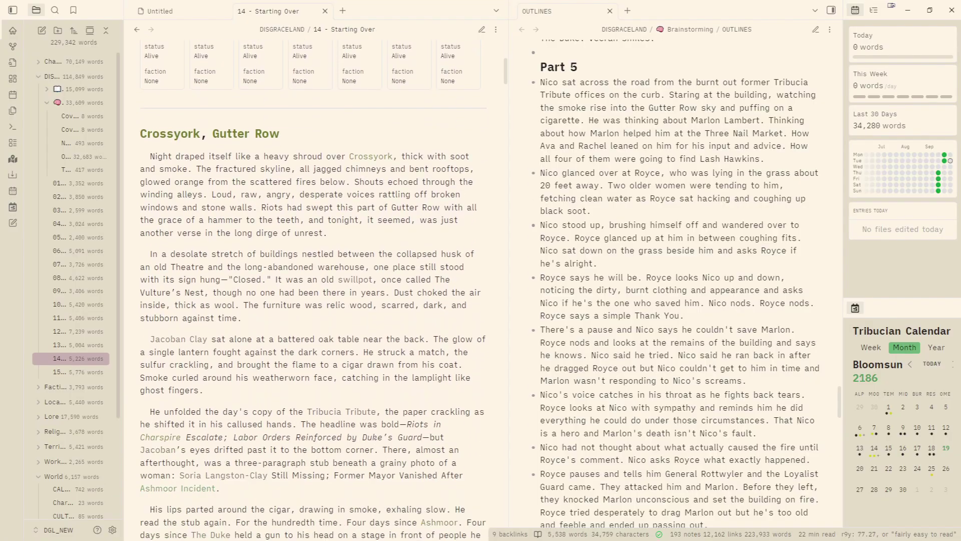
pyautogui.scroll(-20, 347, 162)
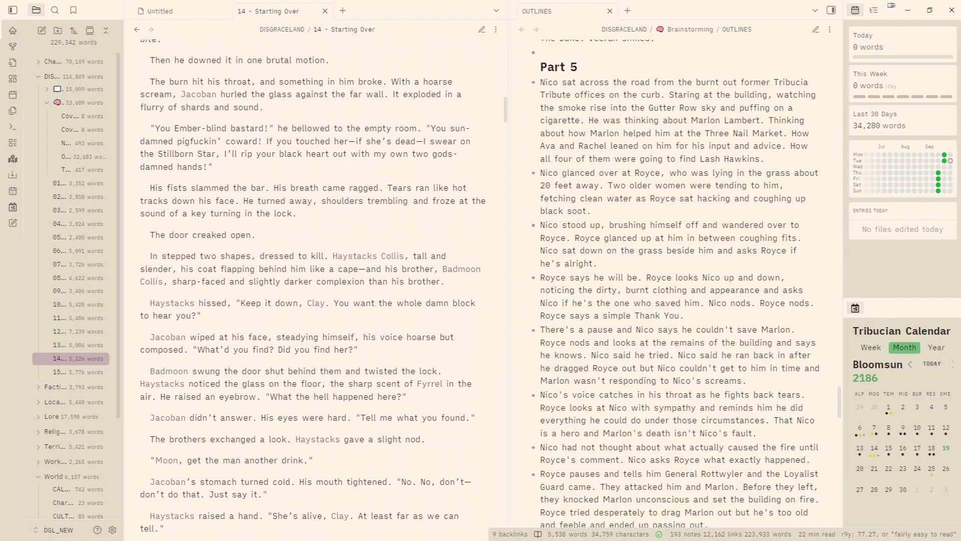
pyautogui.scroll(-2, 347, 164)
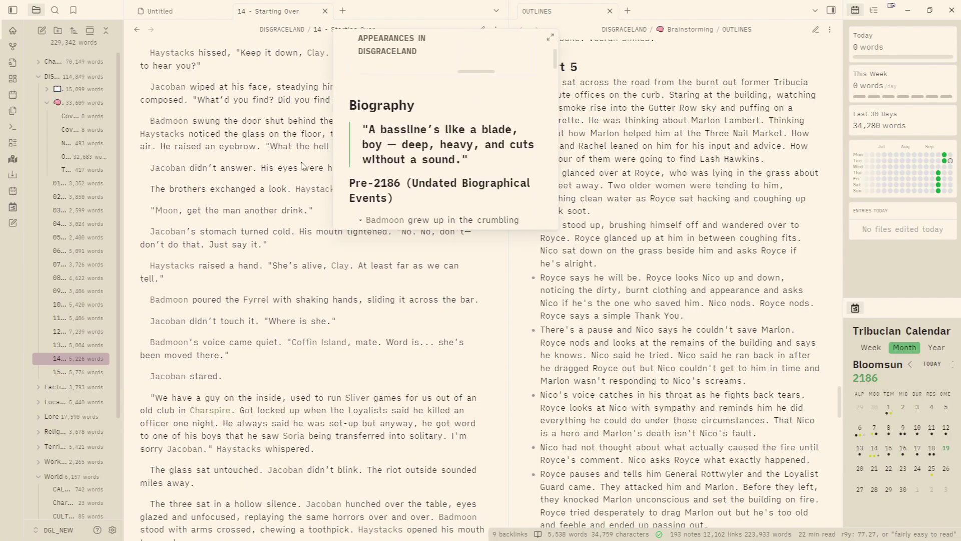